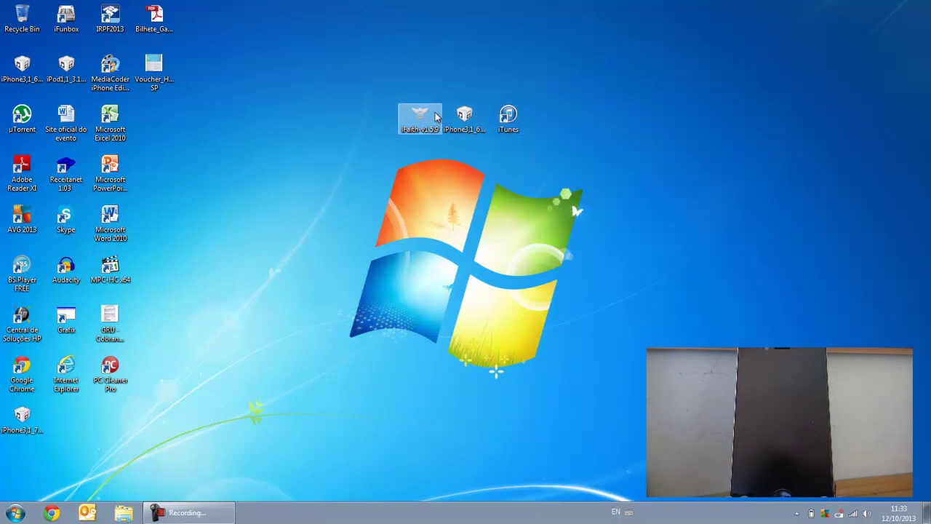
left_click(431, 112)
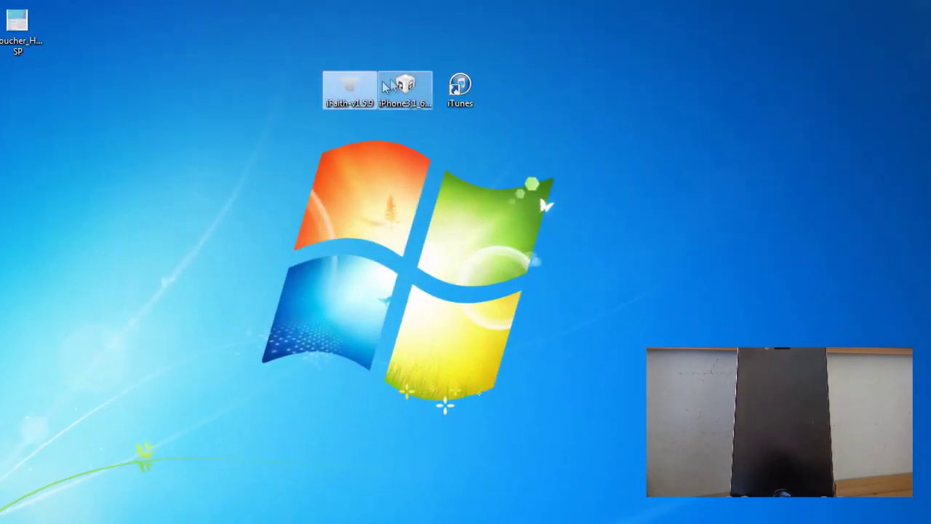
left_click(405, 88)
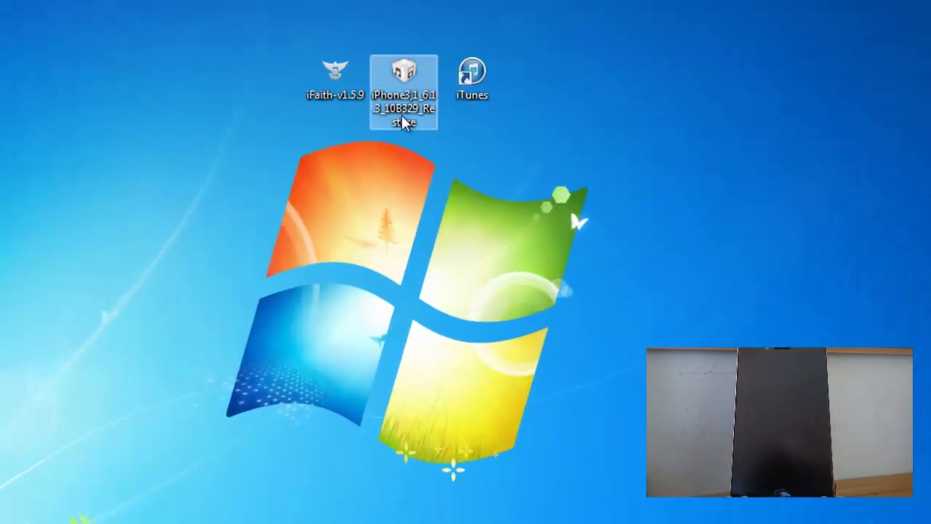
left_click(474, 77)
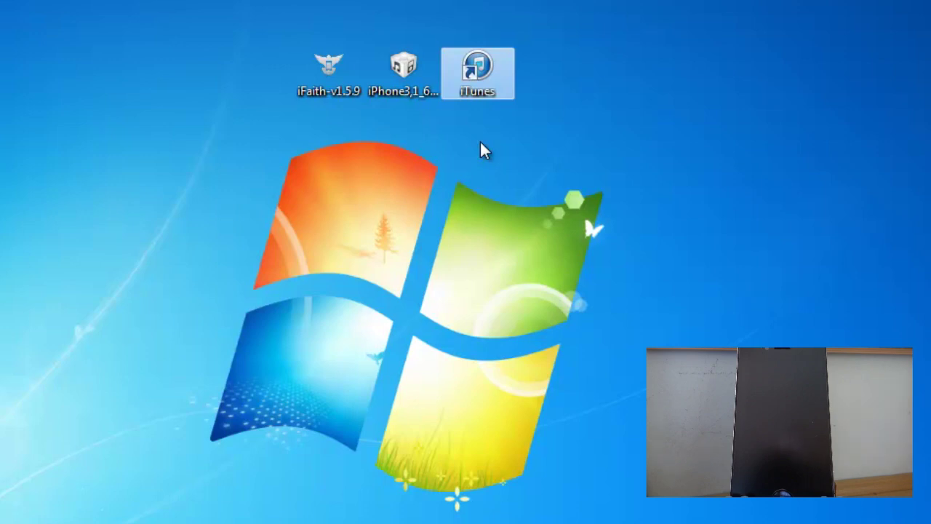
left_click(489, 132)
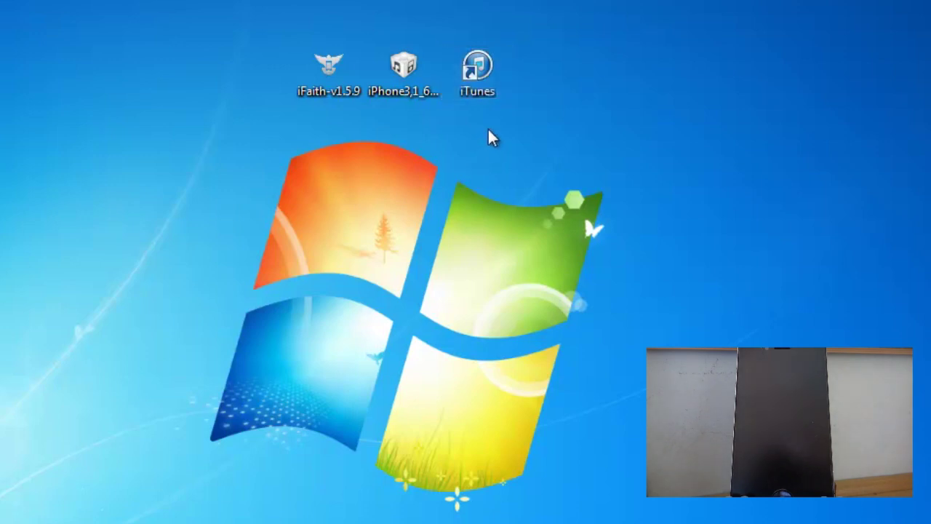
left_click(404, 71)
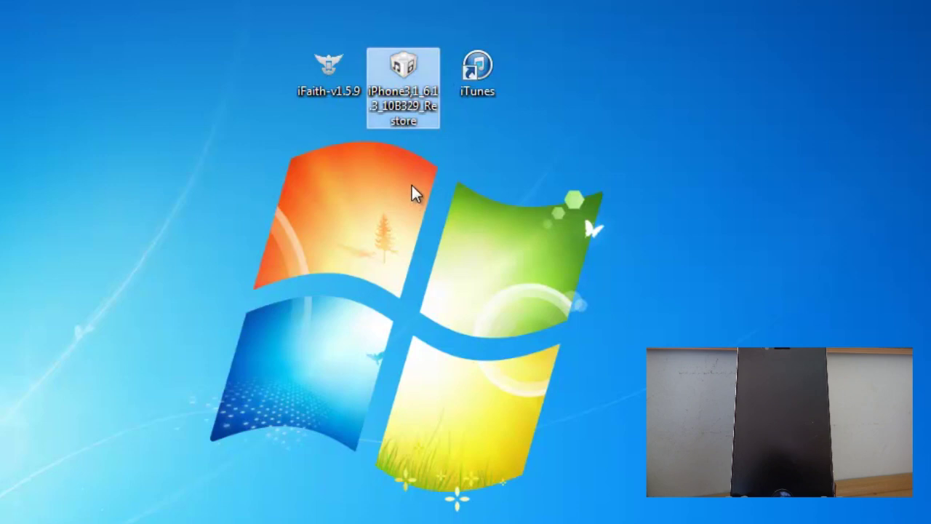
left_click(556, 173)
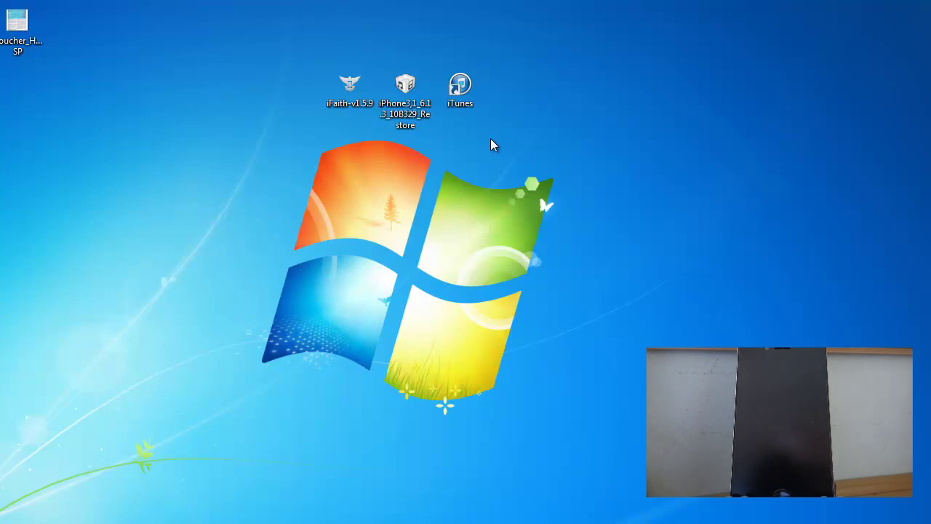
Open iTunes, check its version in the About information, and close iTunes again
left_click(459, 87)
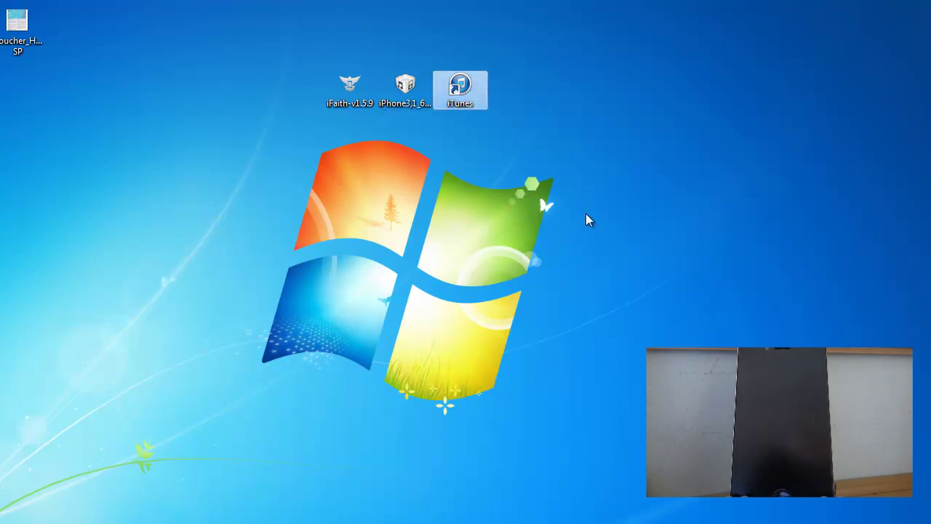
key("Return")
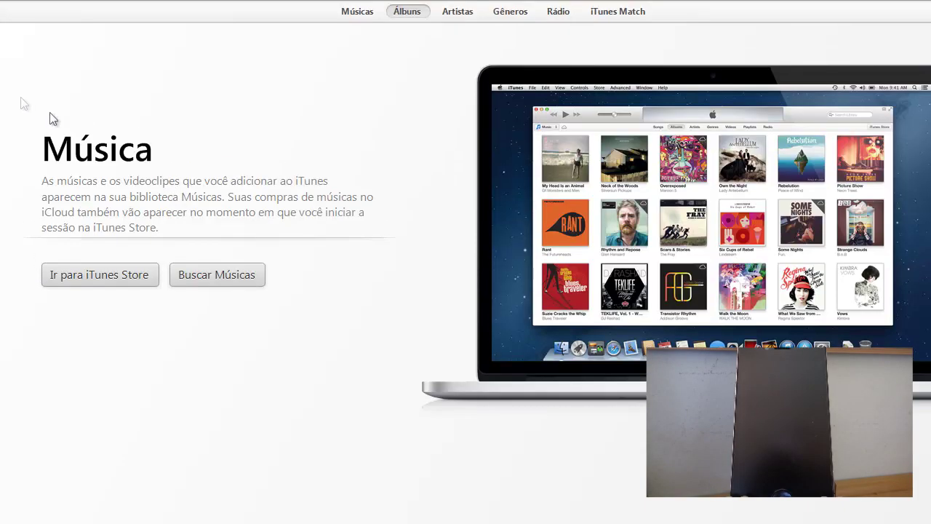
left_click(14, 14)
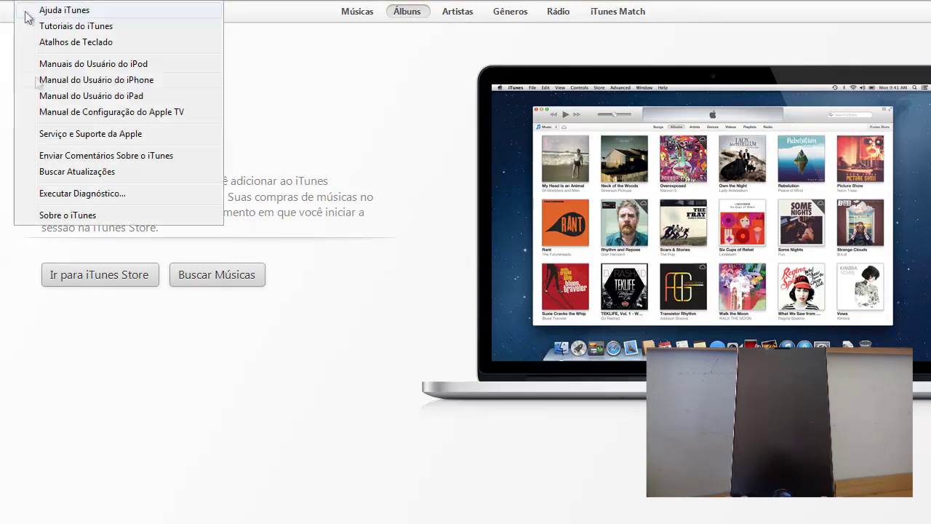
left_click(48, 214)
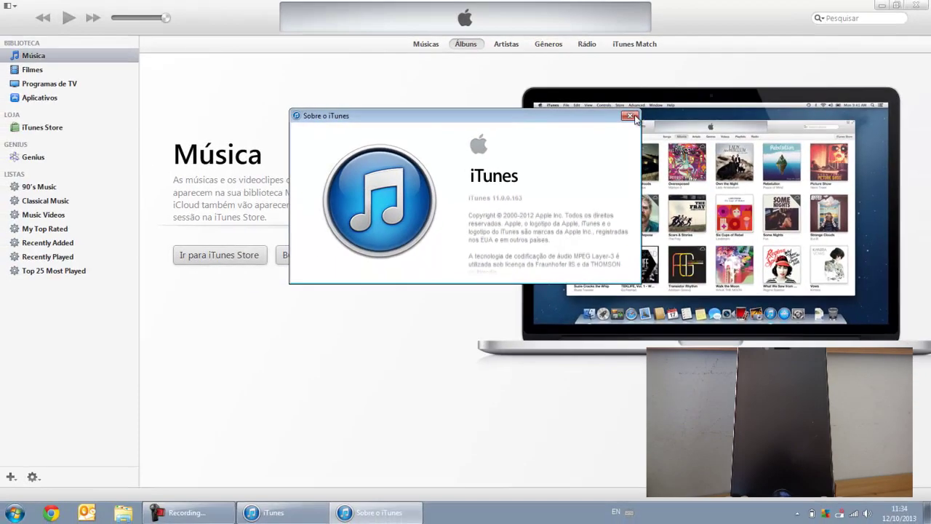
left_click(612, 86)
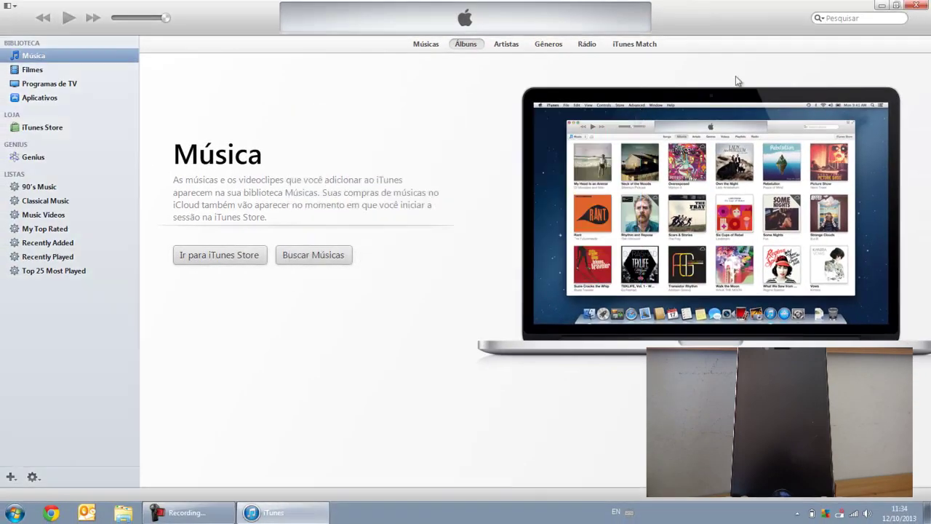
left_click(917, 5)
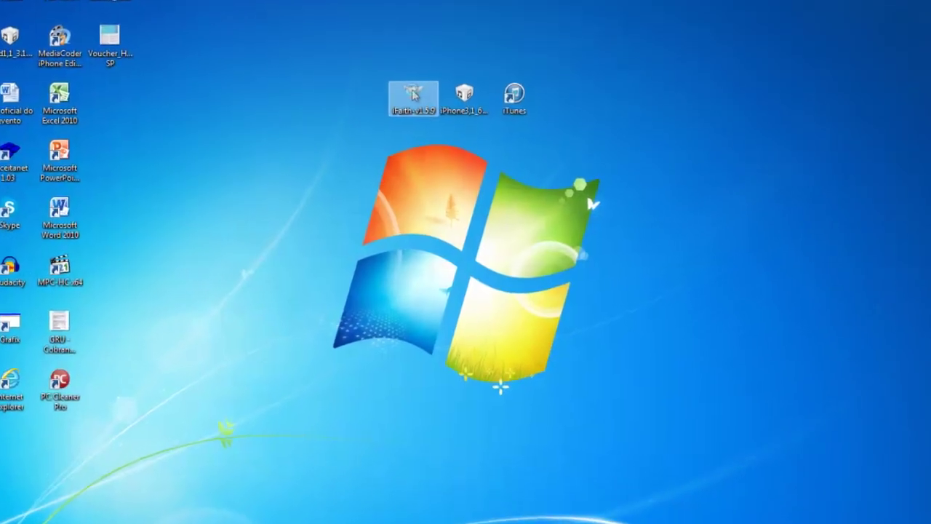
Launch iFaith-v1.5.9 from the desktop and accept its welcome disclaimer
right_click(419, 108)
left_click(419, 108)
right_click(419, 108)
left_click(424, 103)
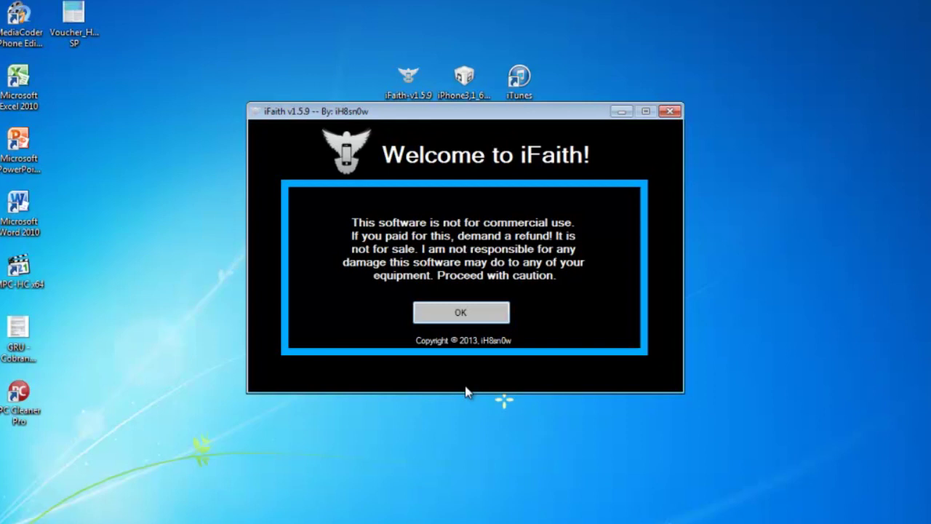
left_click(461, 312)
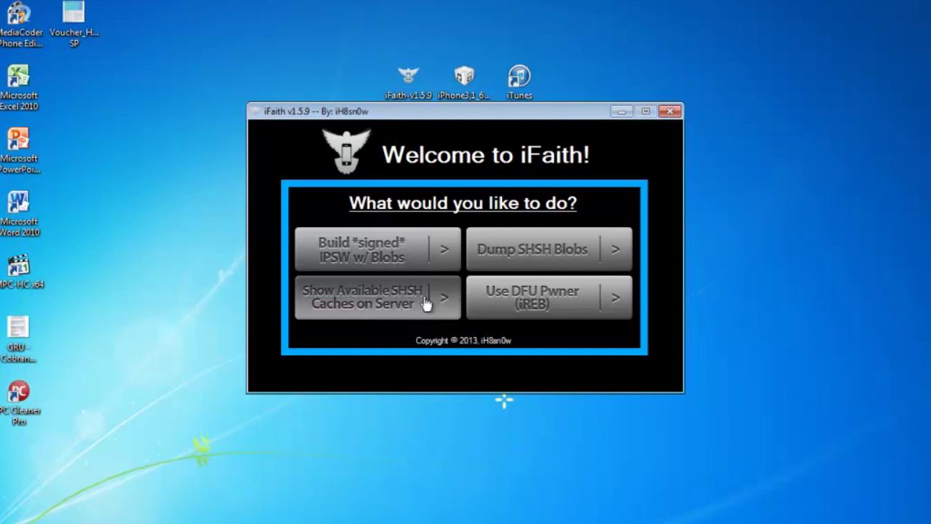
List the SHSH blobs available on the TSS servers for the connected iPhone 4 (iPhone3,1)
left_click(371, 302)
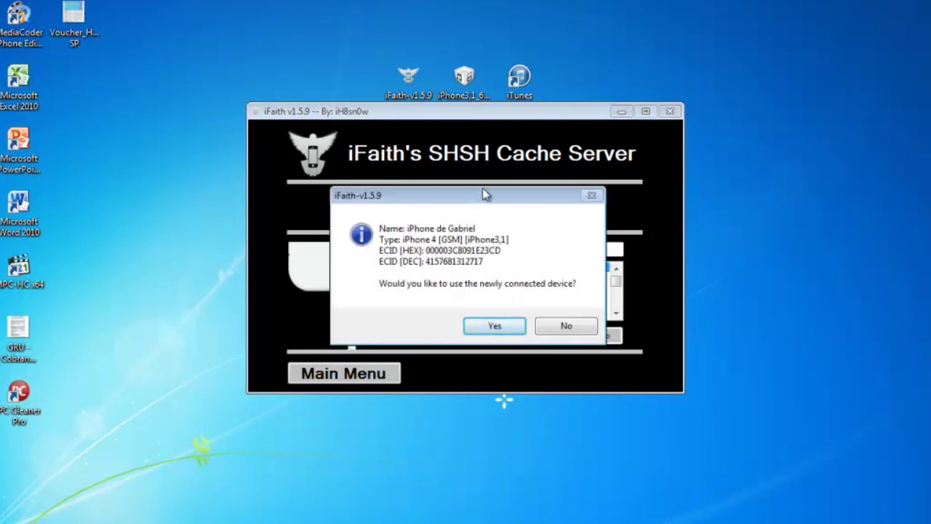
left_click_drag(484, 189, 484, 187)
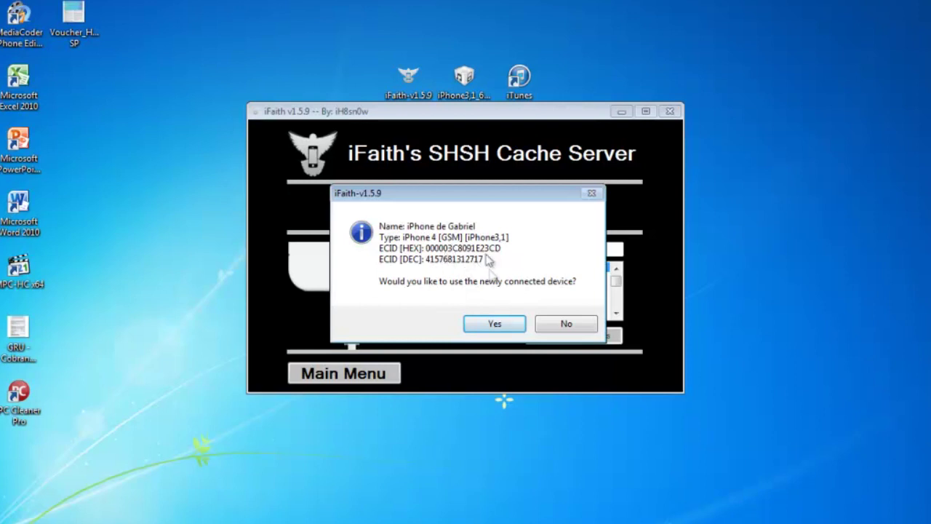
left_click(495, 325)
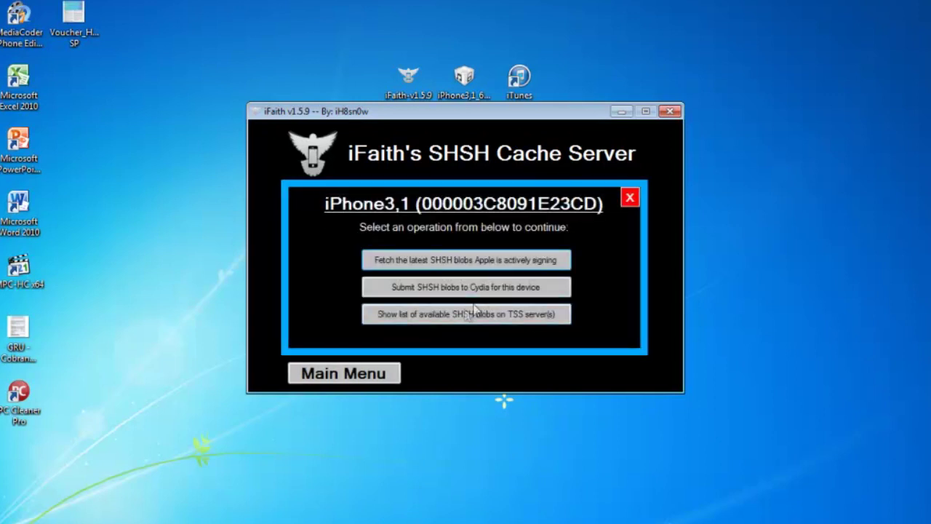
left_click(417, 317)
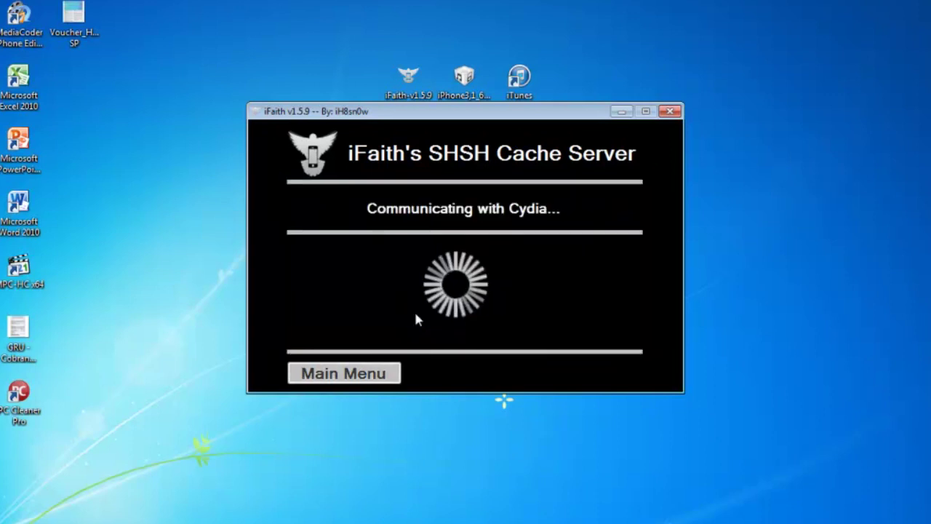
left_click(417, 321)
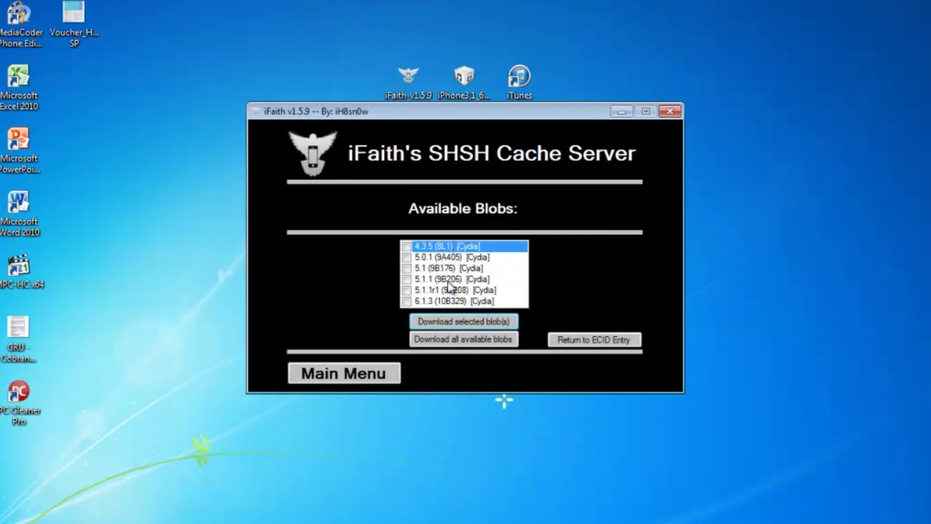
Download only the 6.1.3 (10B329) Cydia blob to the Desktop and acknowledge the download and apticket messages
left_click(417, 301)
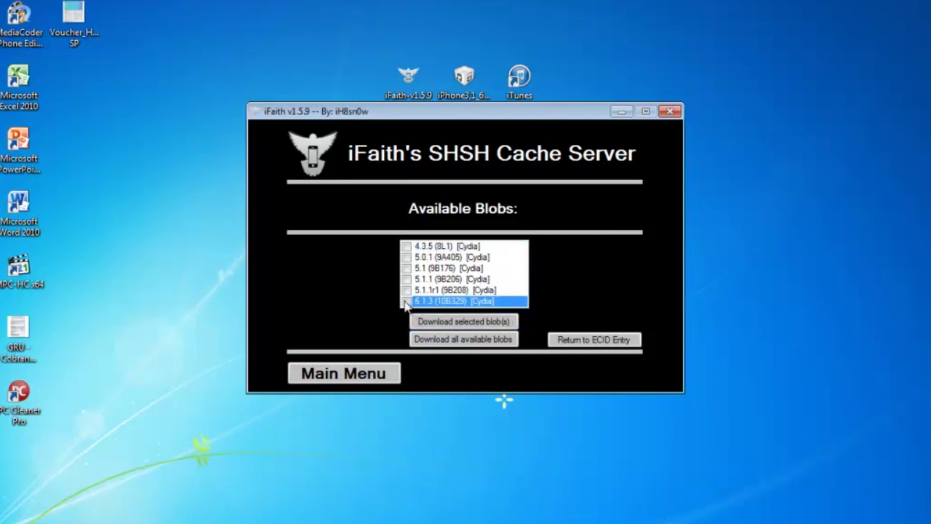
left_click(406, 302)
left_click(467, 323)
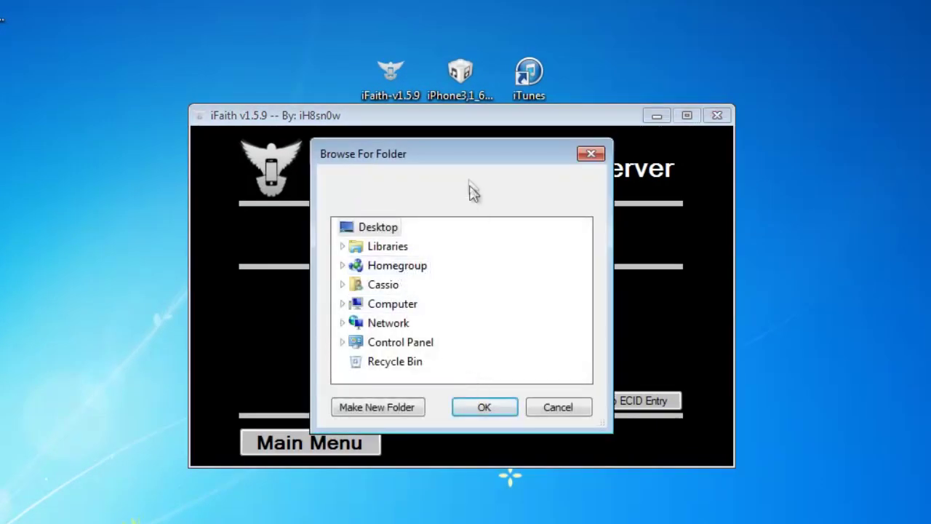
left_click_drag(469, 156, 472, 151)
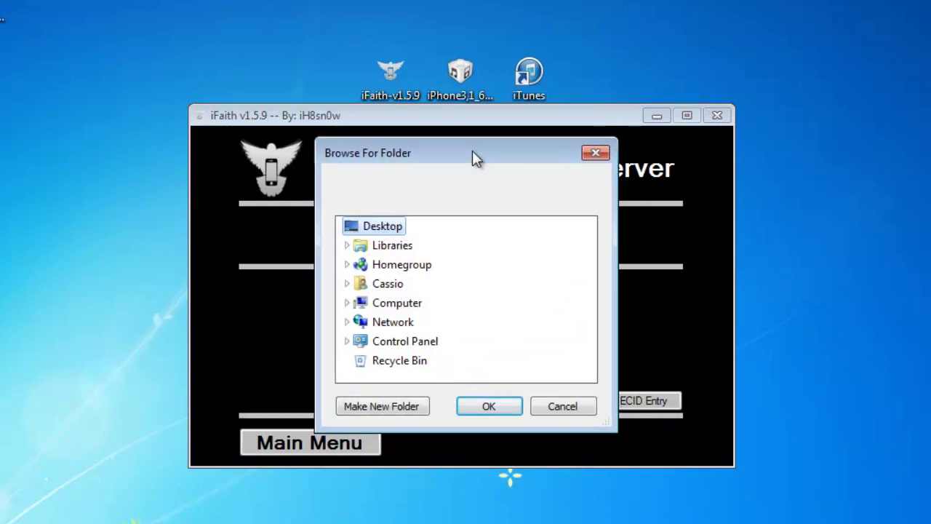
left_click(489, 407)
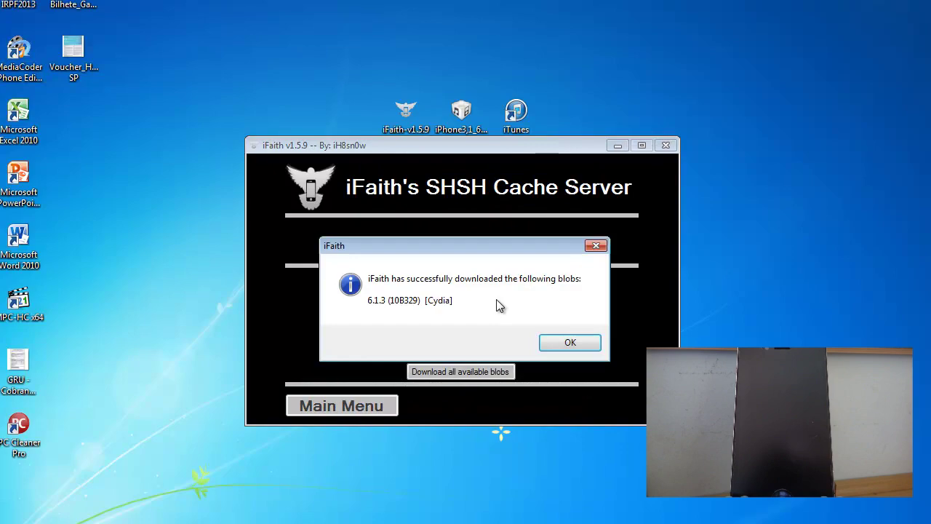
left_click(571, 342)
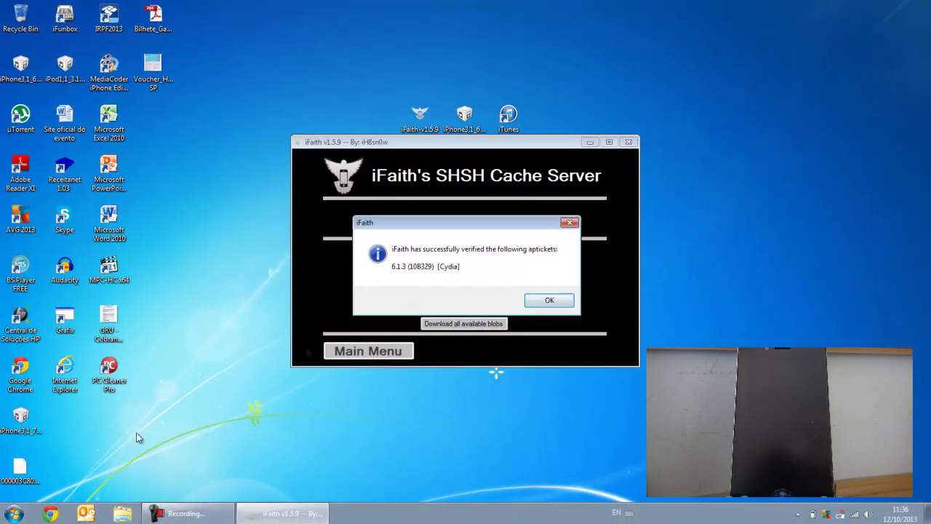
left_click(553, 300)
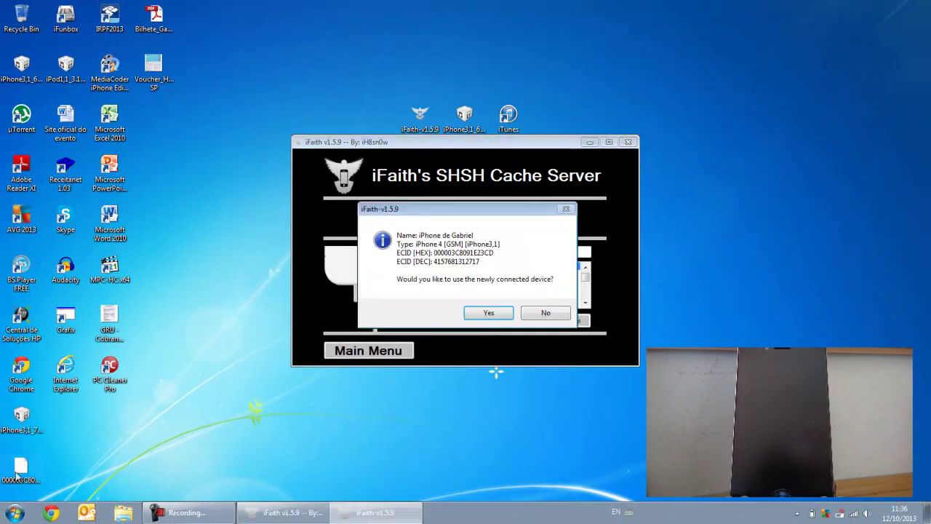
Place the downloaded SHSH file beside the iTunes shortcut on the desktop, declining the connected device and returning iFaith to its main menu
left_click_drag(13, 473, 445, 33)
left_click(563, 314)
left_click(385, 350)
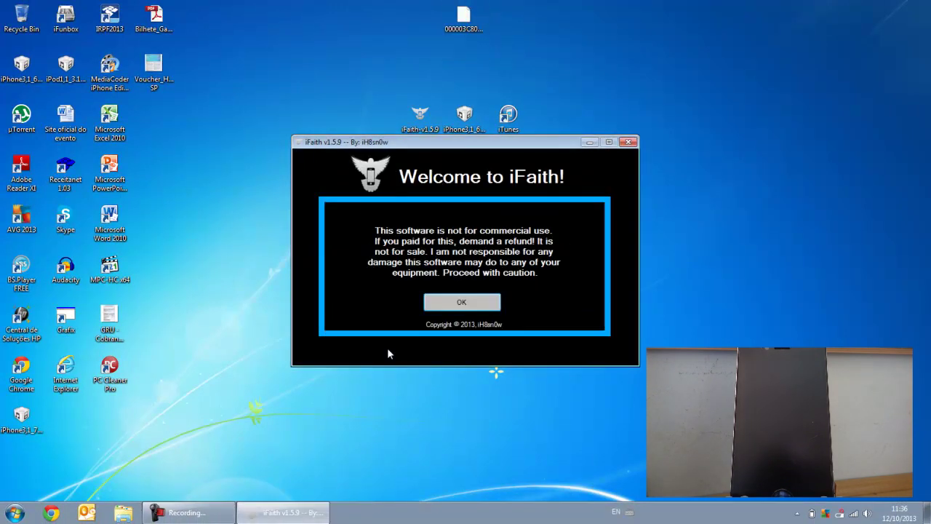
left_click_drag(469, 16, 552, 114)
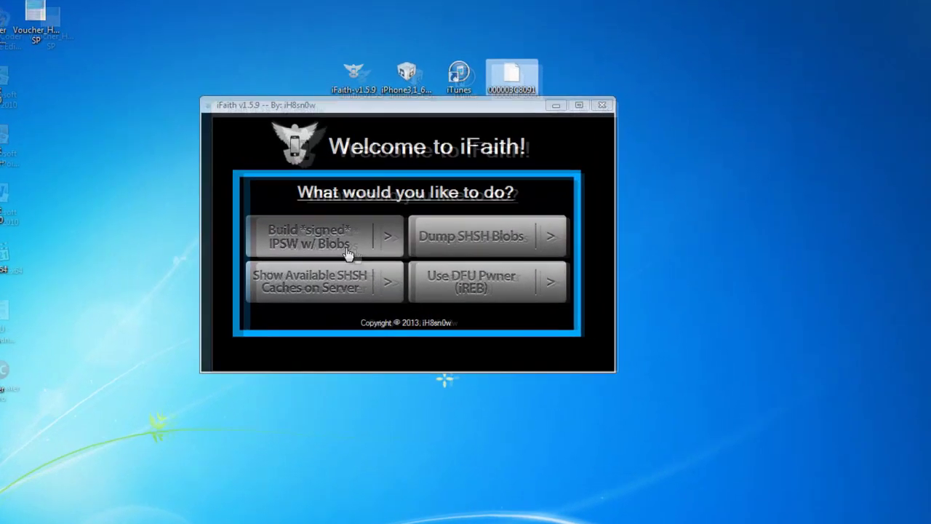
Start building a signed IPSW with blobs and load the 6.1.3-10B329 Cydia SHSH file from the Desktop
left_click(413, 257)
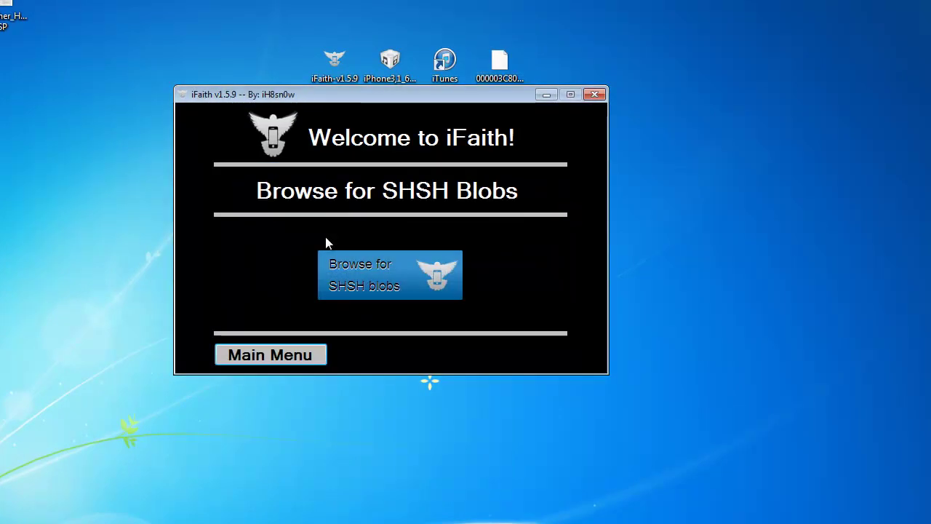
left_click(398, 285)
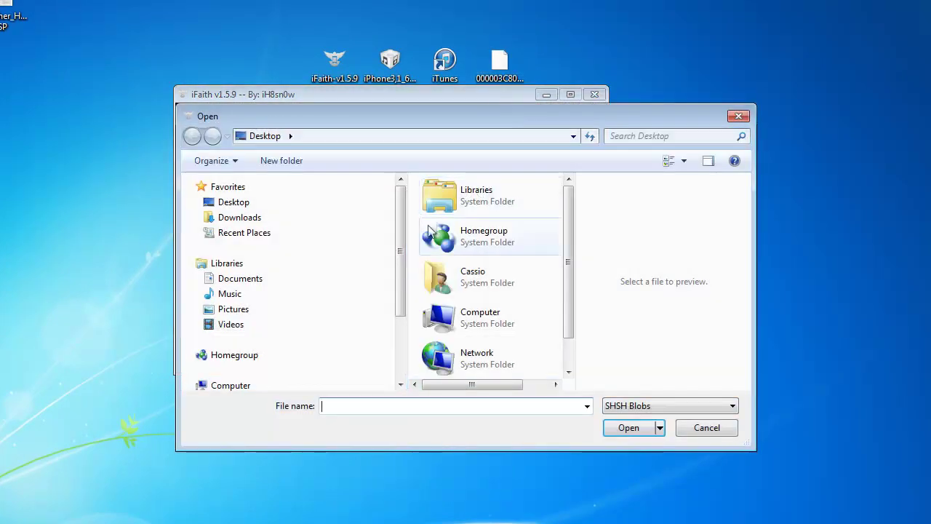
left_click(240, 204)
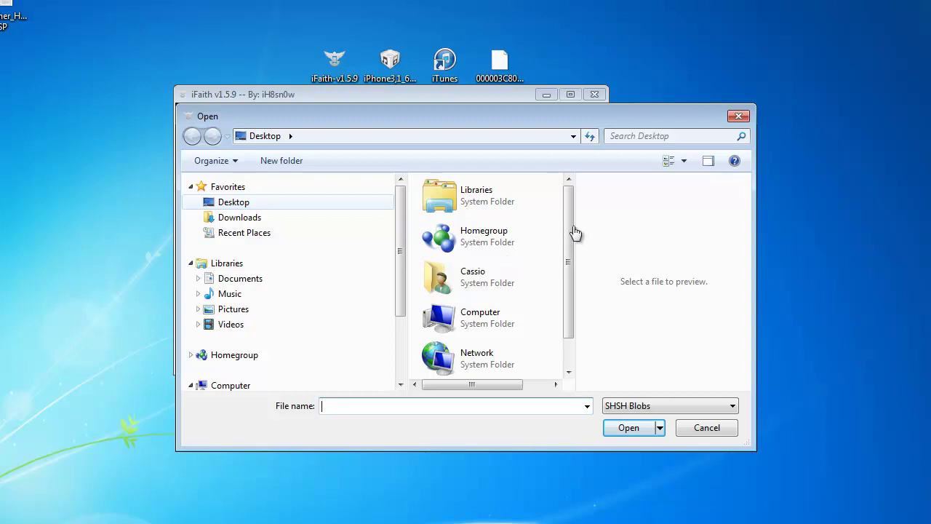
left_click_drag(573, 224, 573, 276)
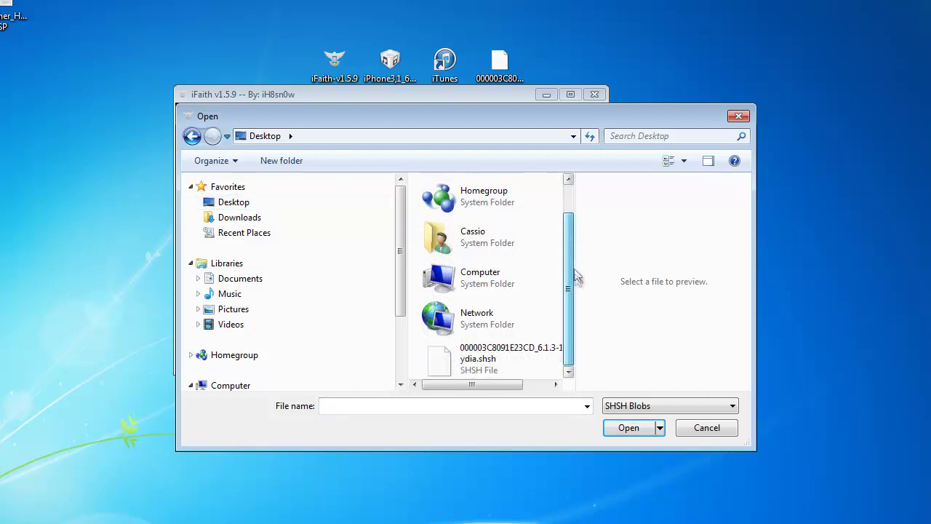
left_click(531, 360)
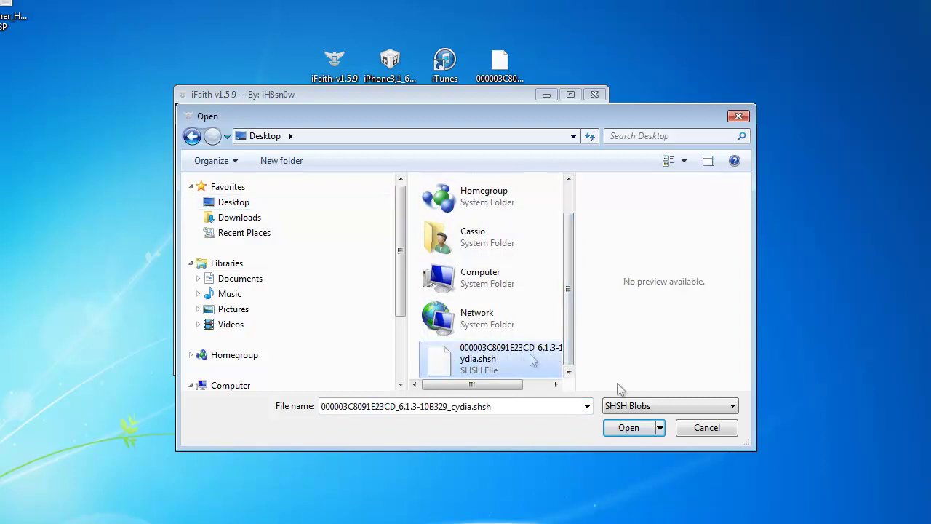
double_click(492, 368)
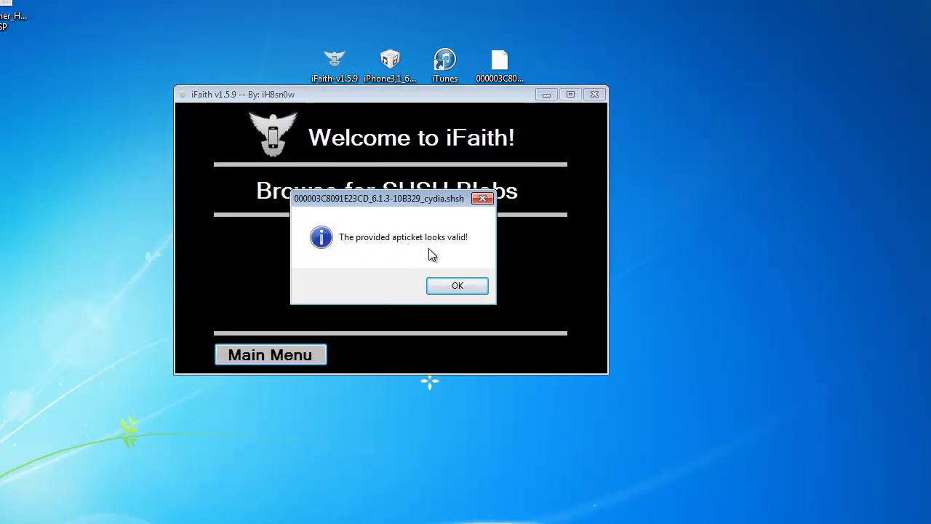
left_click(456, 286)
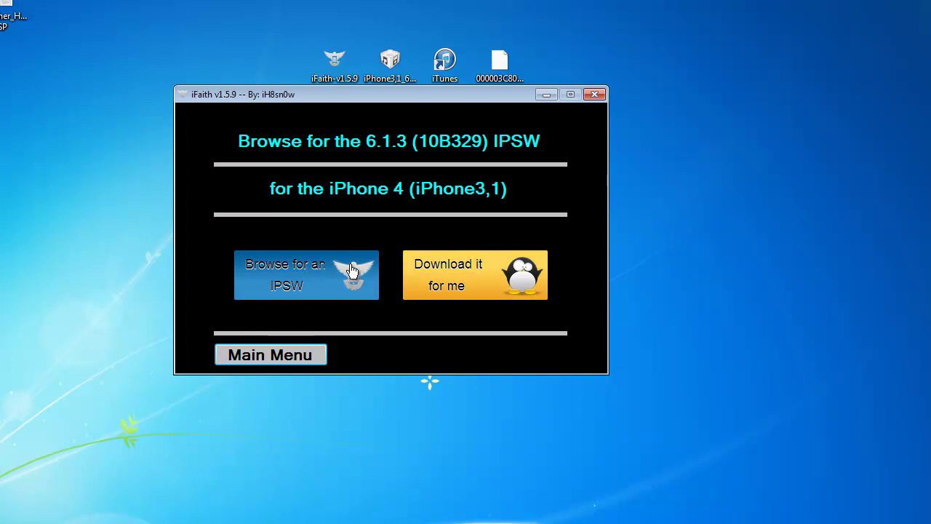
Load the iPhone3,1_6.1.3_10B329_Restore IPSW from the Desktop and build the signed IPSW, acknowledging the completion message
left_click(306, 281)
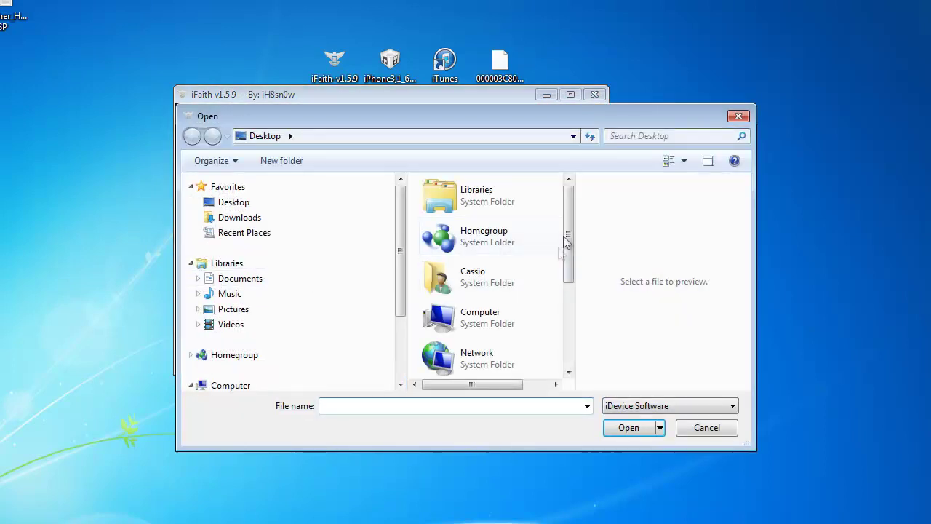
scroll(567, 240, "down", 5)
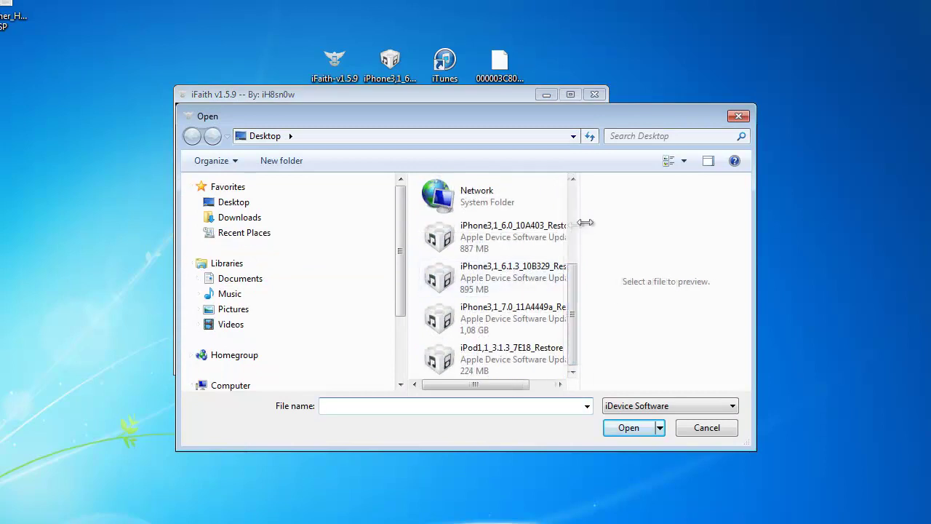
left_click_drag(581, 222, 647, 234)
left_click(526, 291)
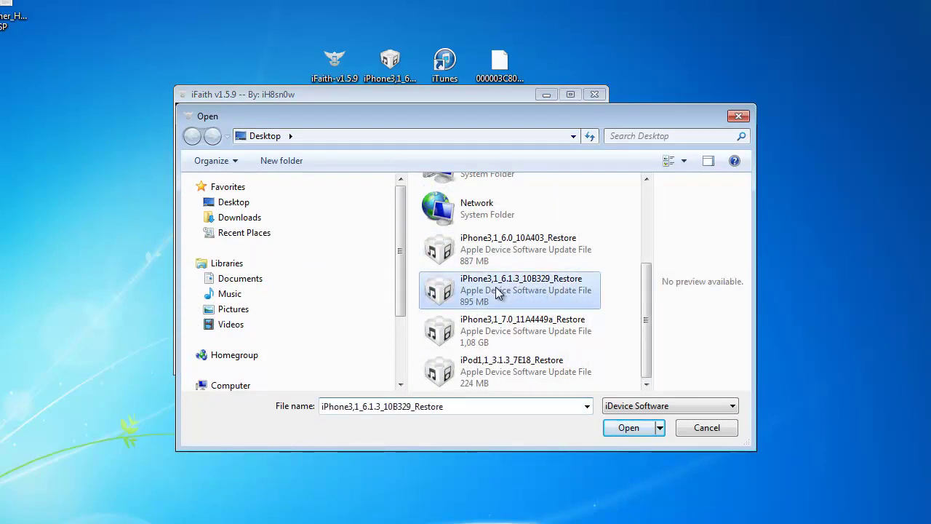
left_click(644, 428)
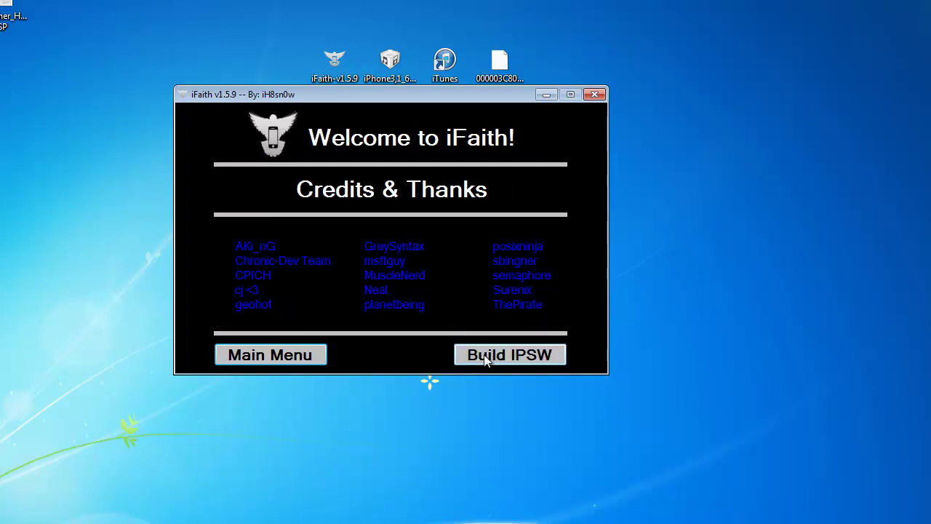
left_click(486, 359)
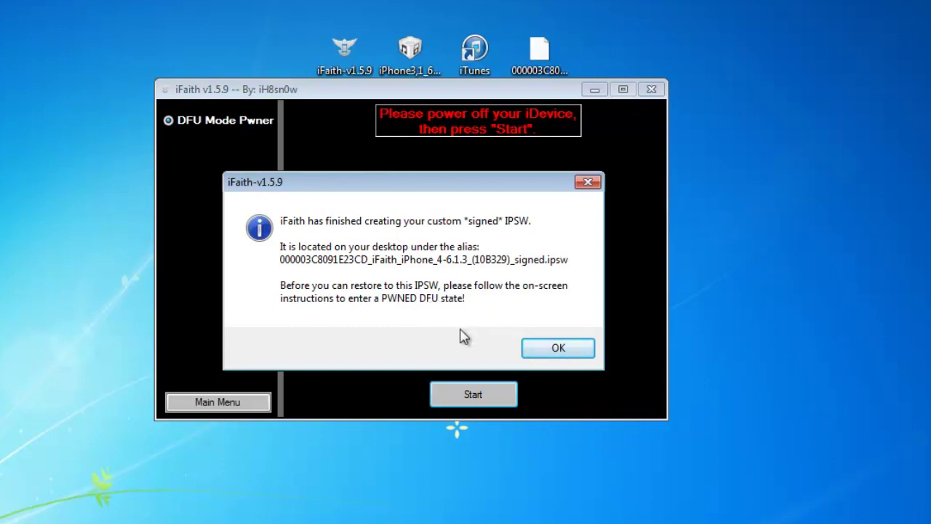
left_click(556, 349)
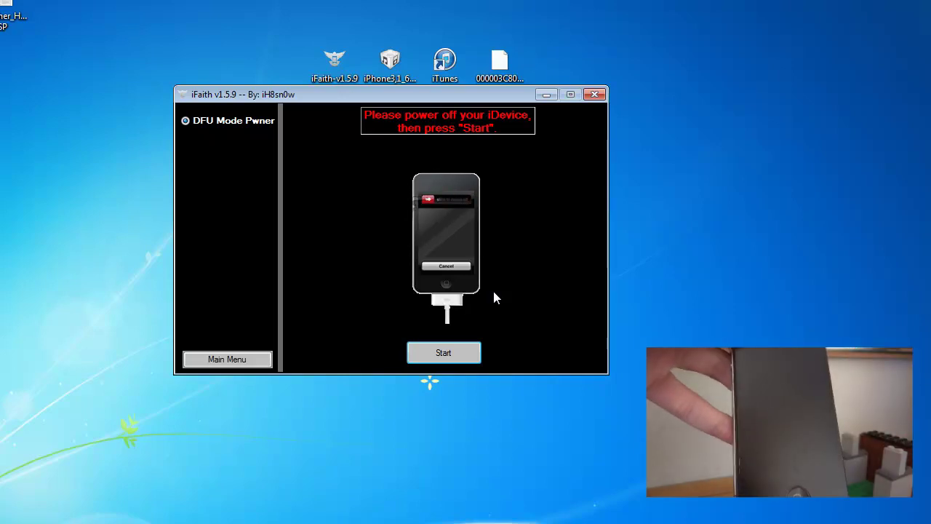
Put the powered-off iPhone 4 into a PWNED DFU state and close iFaith, dismissing the iTunes recovery-mode alert
left_click(452, 355)
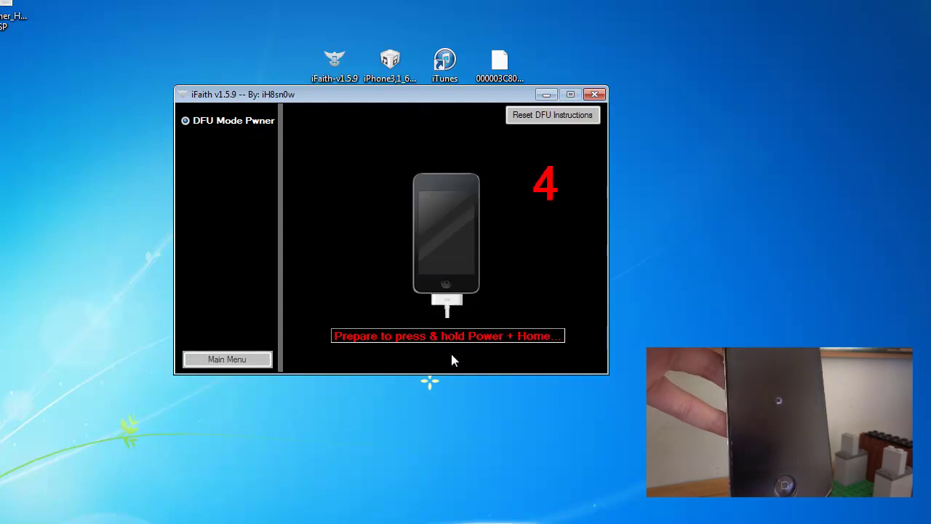
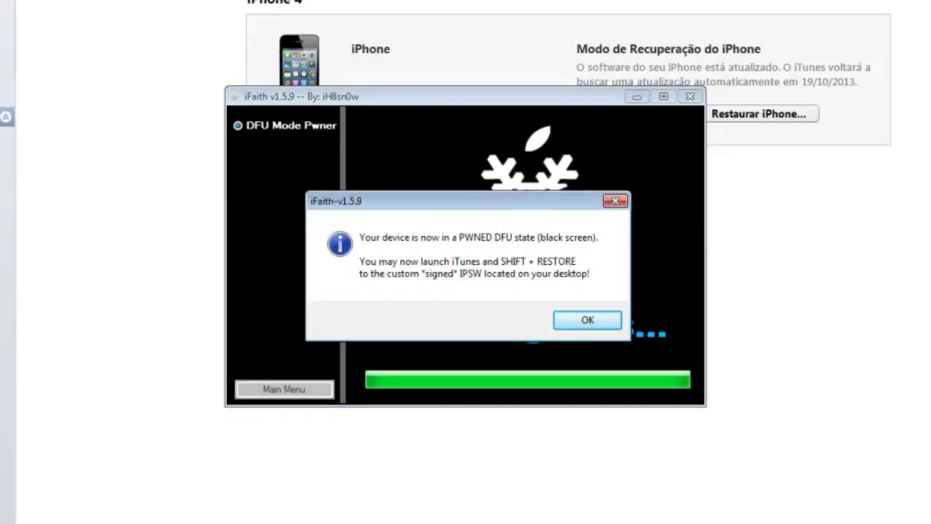
left_click_drag(451, 201, 454, 195)
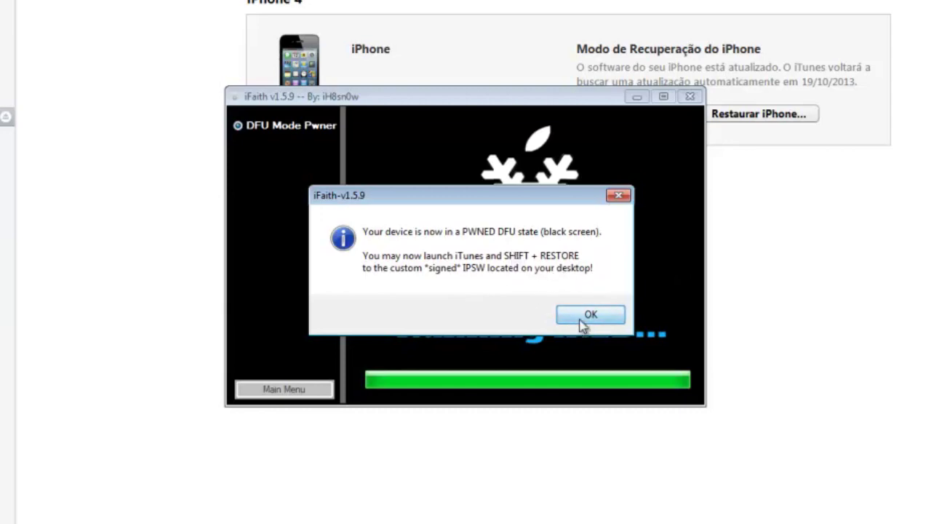
left_click(589, 315)
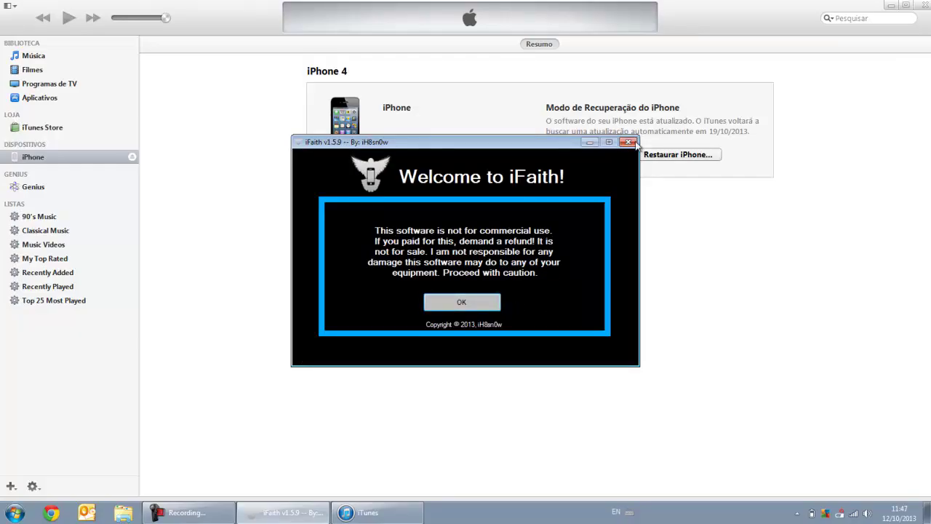
left_click(630, 142)
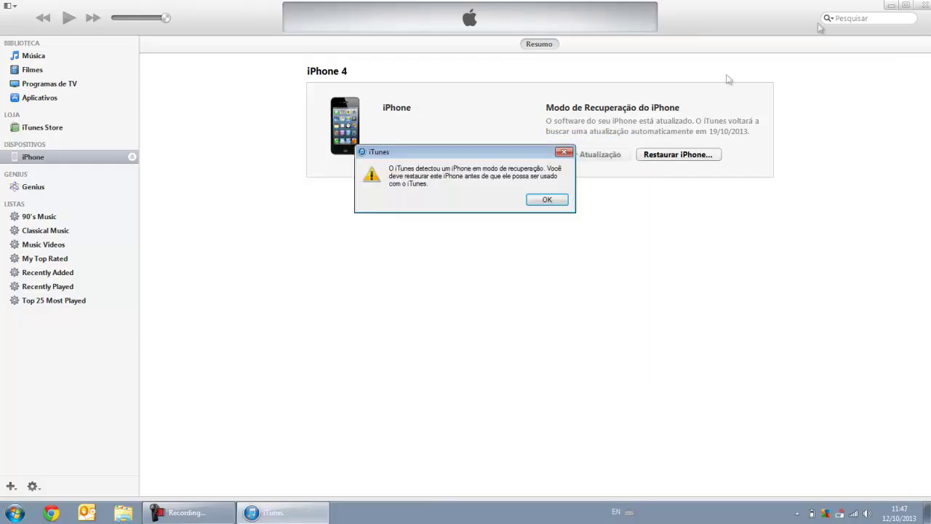
left_click(547, 200)
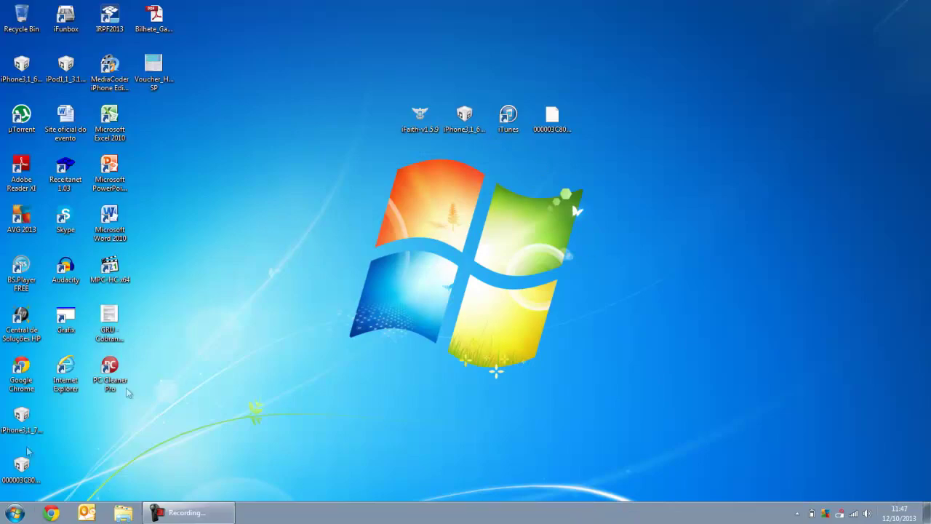
Place the signed IPSW beside the SHSH file on the desktop and launch iTunes, dismissing its recovery-mode alert
left_click_drag(617, 118, 597, 114)
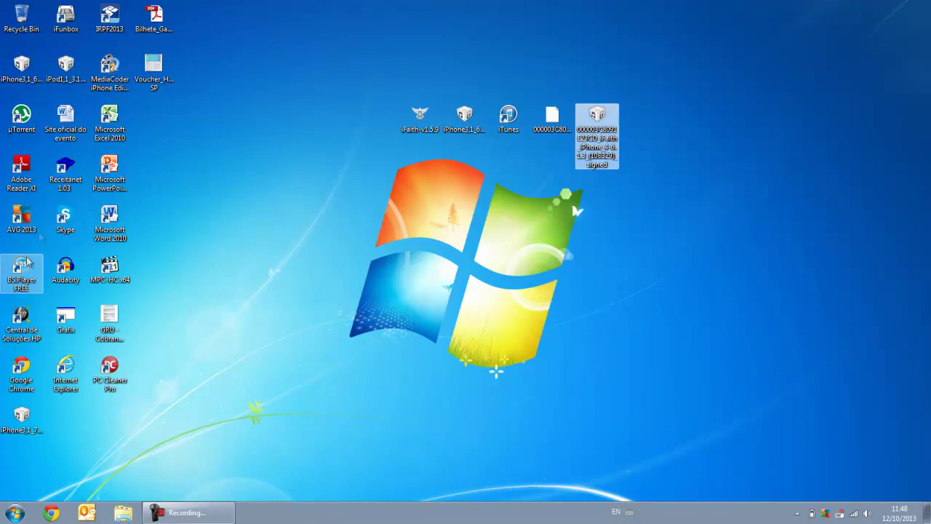
key("super")
left_click(77, 455)
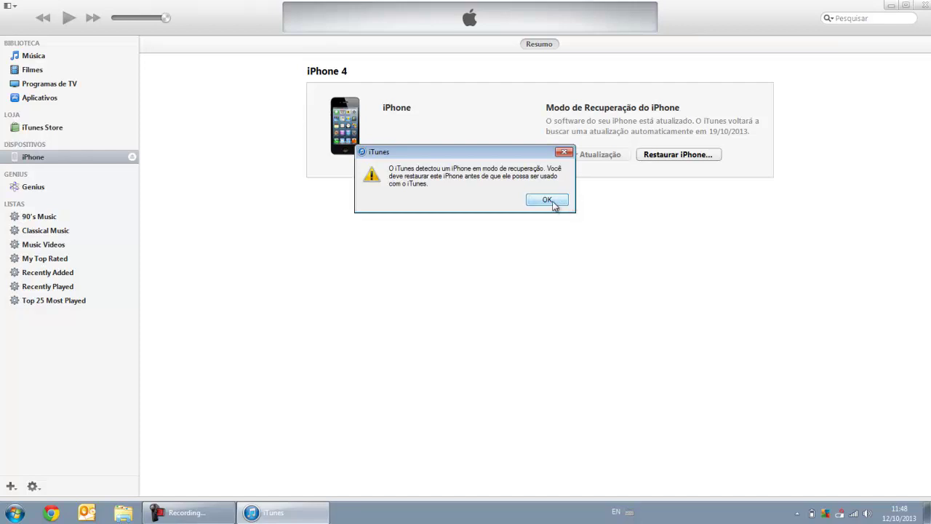
left_click(547, 201)
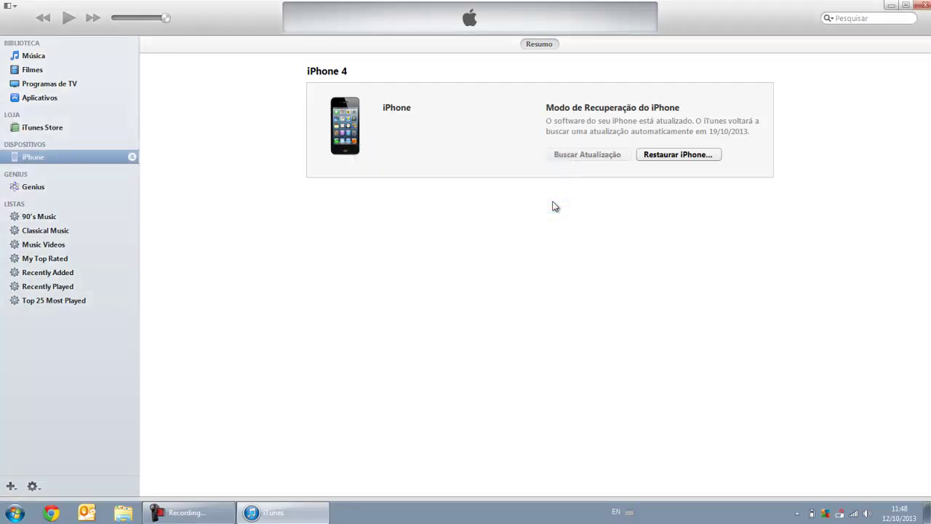
Restore the iPhone from a custom firmware file, choosing the iFaith_iPhone_4-6.1.3_(10B329)_signed IPSW on the Desktop
left_click(678, 154, "shift")
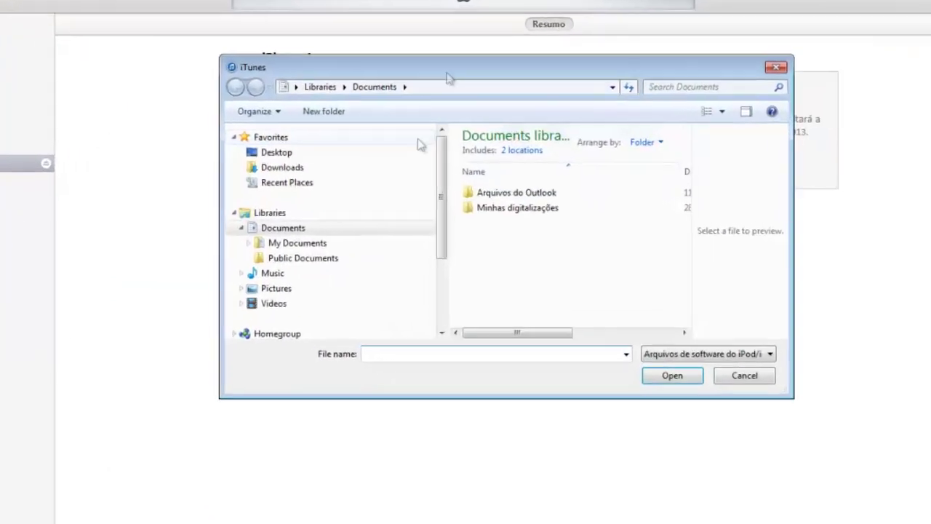
left_click(314, 148)
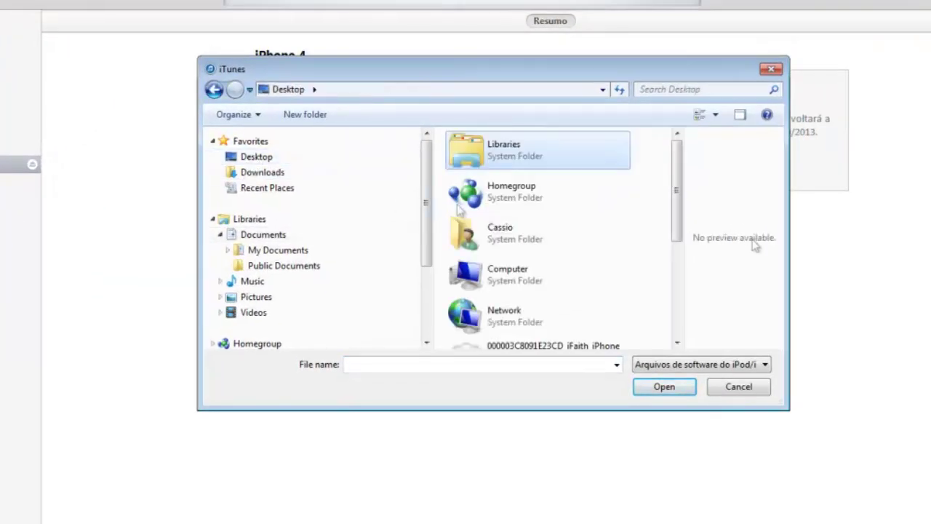
scroll(575, 211, "down", 3)
left_click(549, 280)
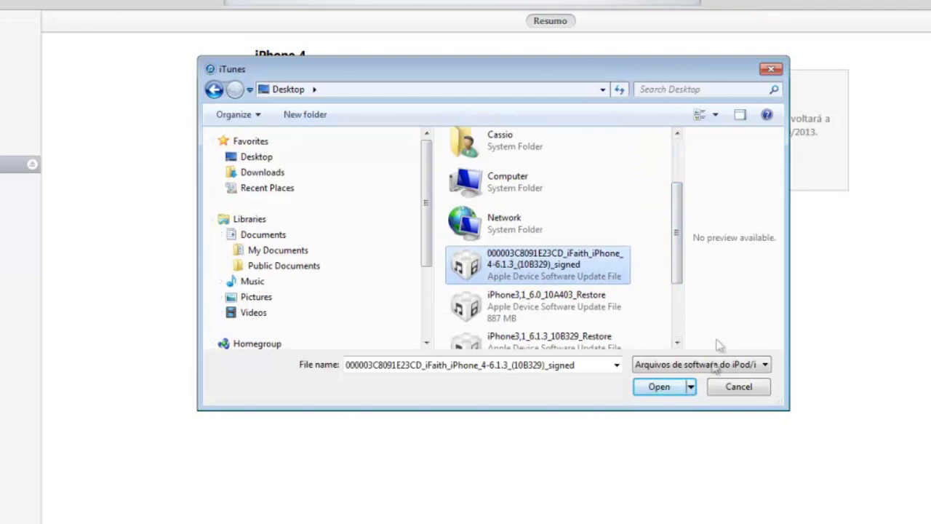
left_click(664, 389)
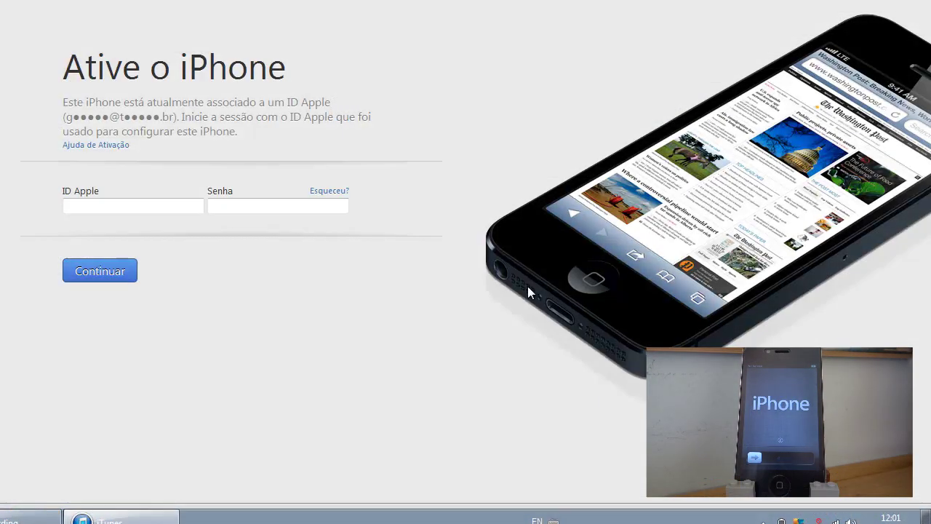
Activate the iPhone with the associated Apple ID and its password, and accept downloading the carrier settings update
left_click(112, 206)
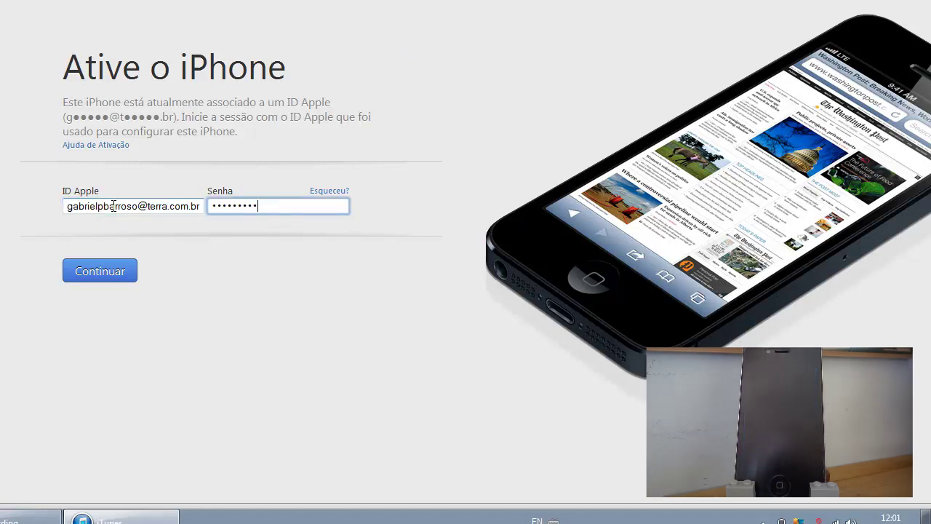
left_click(125, 275)
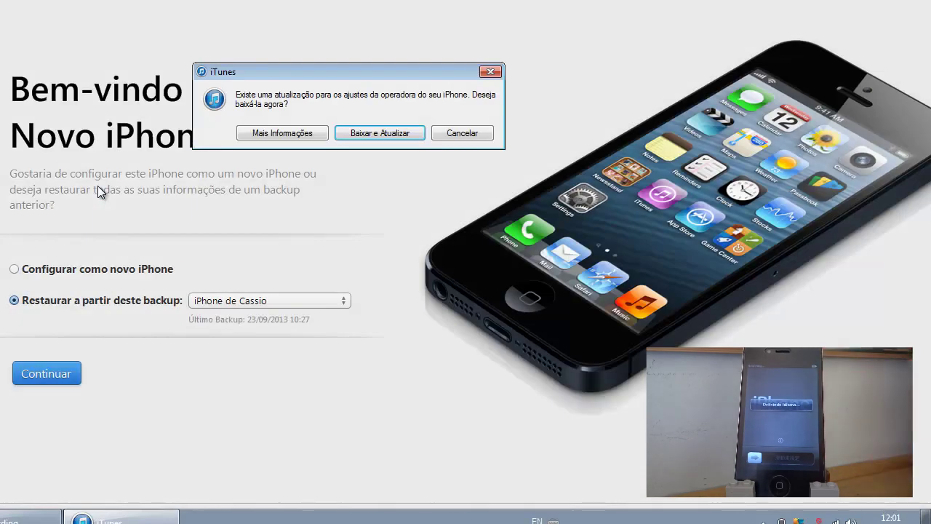
left_click(393, 134)
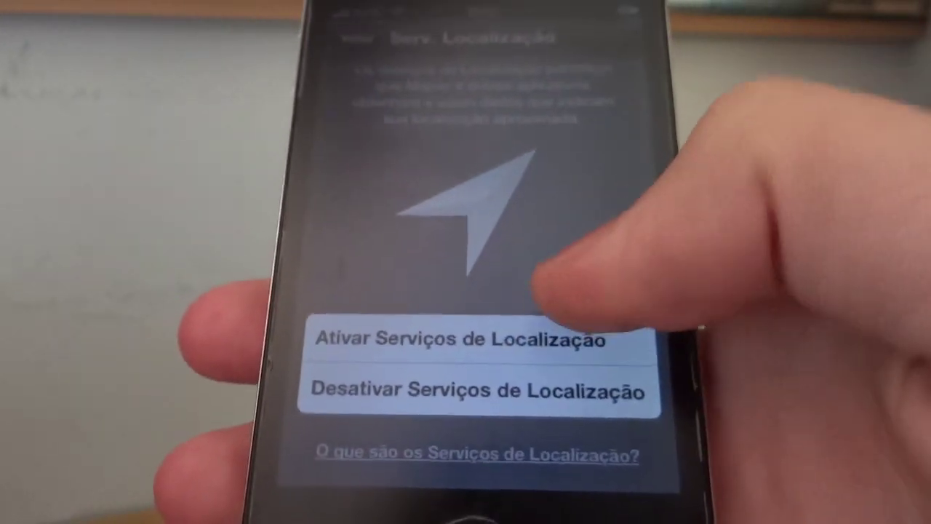
left_click(458, 339)
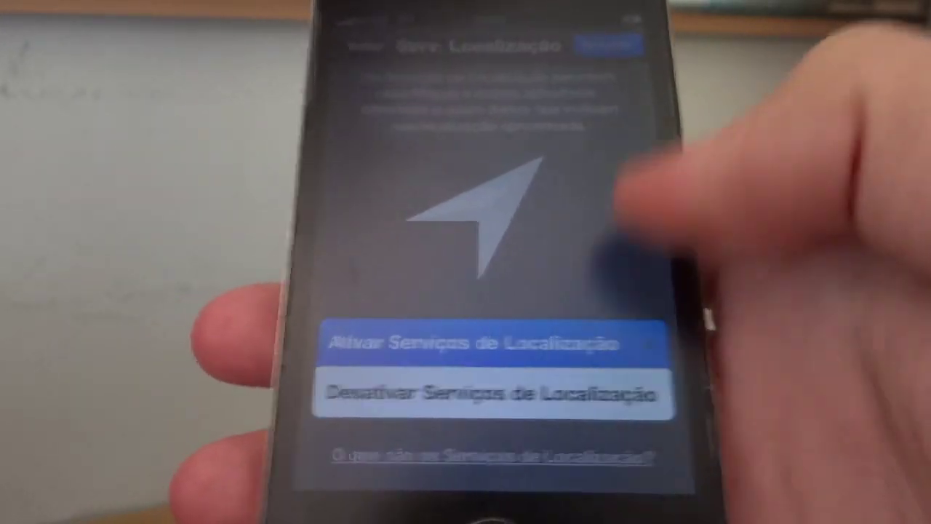
left_click(633, 37)
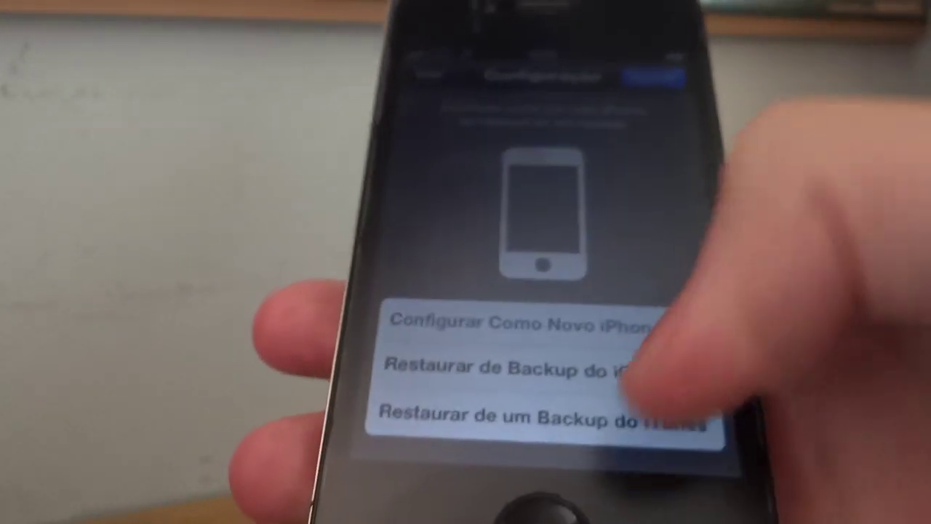
left_click(543, 371)
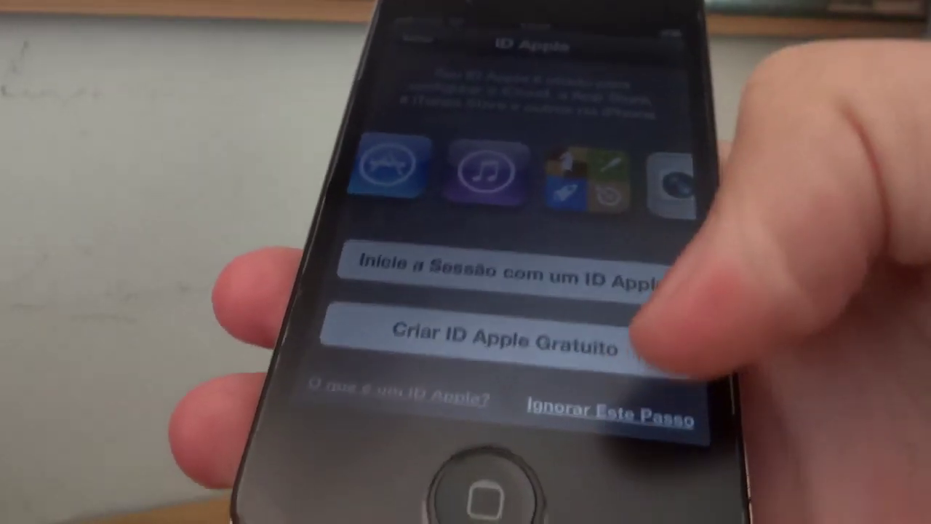
left_click(633, 462)
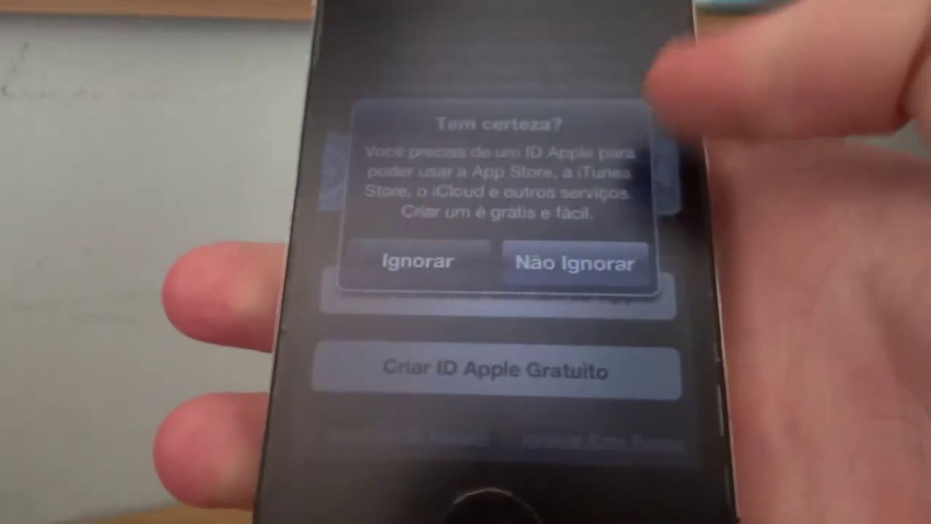
left_click(596, 252)
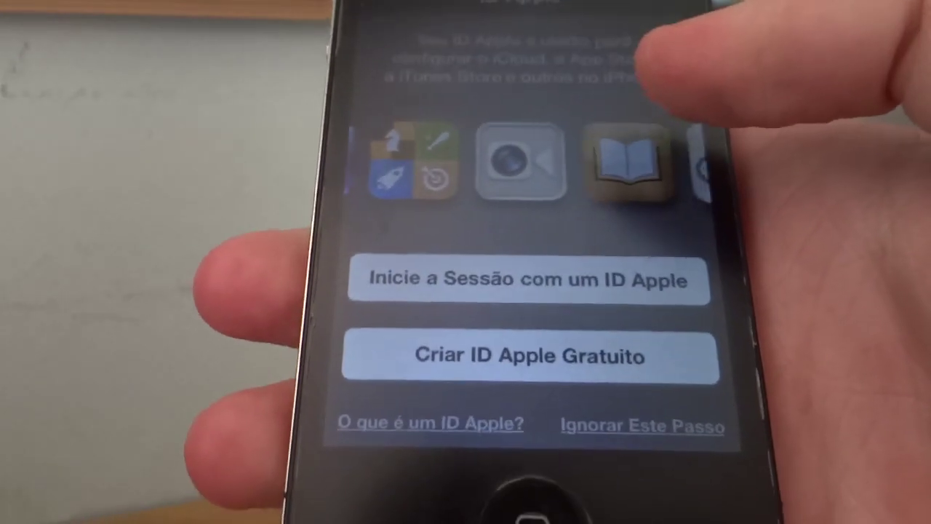